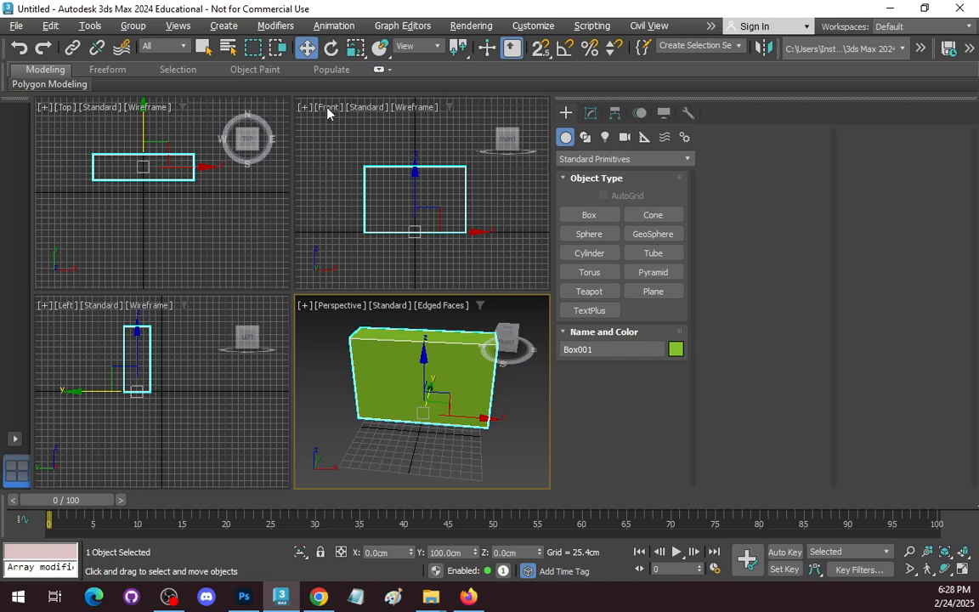
# Try the Default Shading and Hidden Line display styles in the Front viewport.
pyautogui.click(425, 111)
pyautogui.click(424, 124)
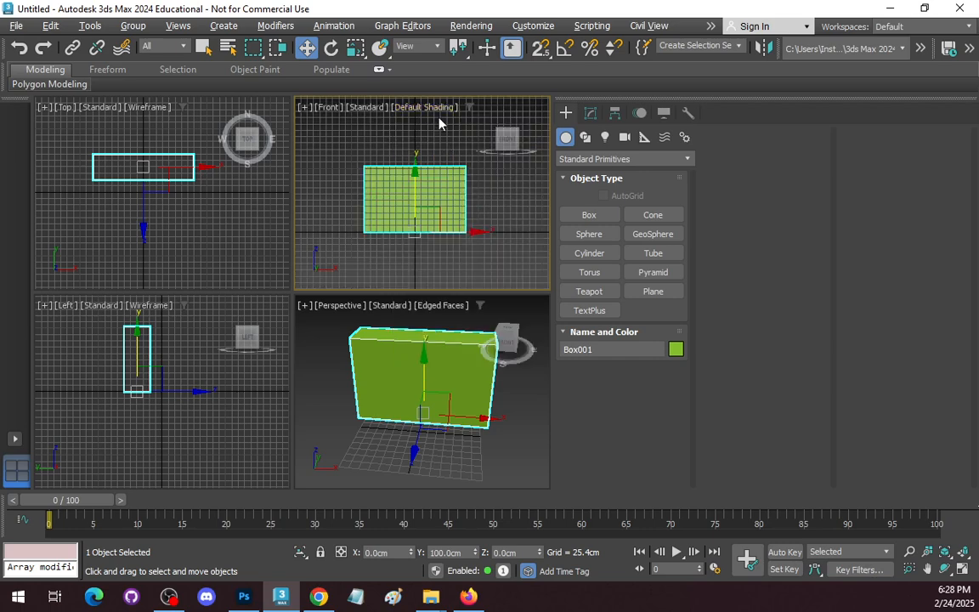
pyautogui.click(433, 107)
pyautogui.click(451, 143)
pyautogui.click(424, 110)
pyautogui.click(438, 197)
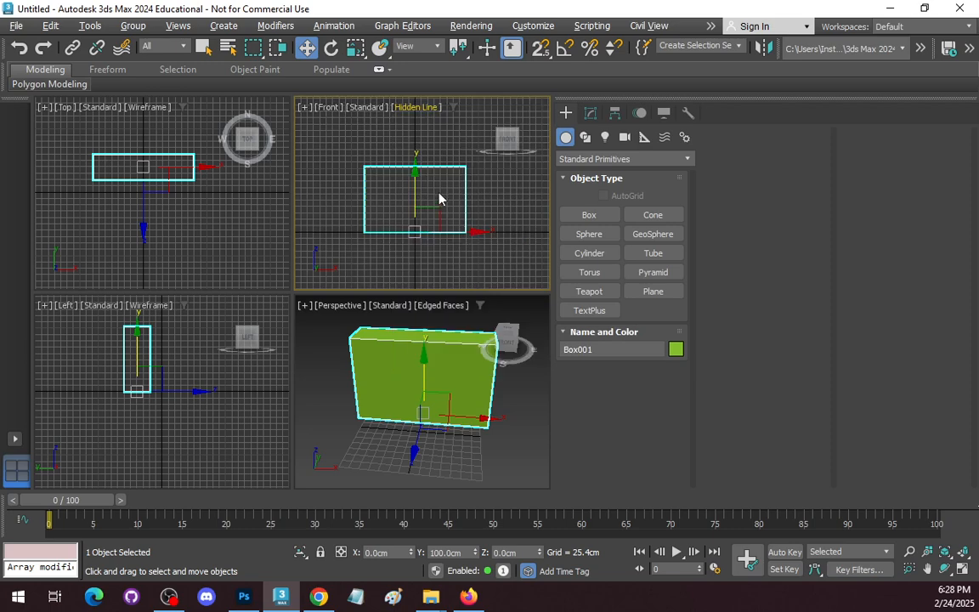
# Switch the Front viewport to Default Shading for comparison and return it to wireframe with Wireframe Override.
pyautogui.click(422, 111)
pyautogui.click(421, 106)
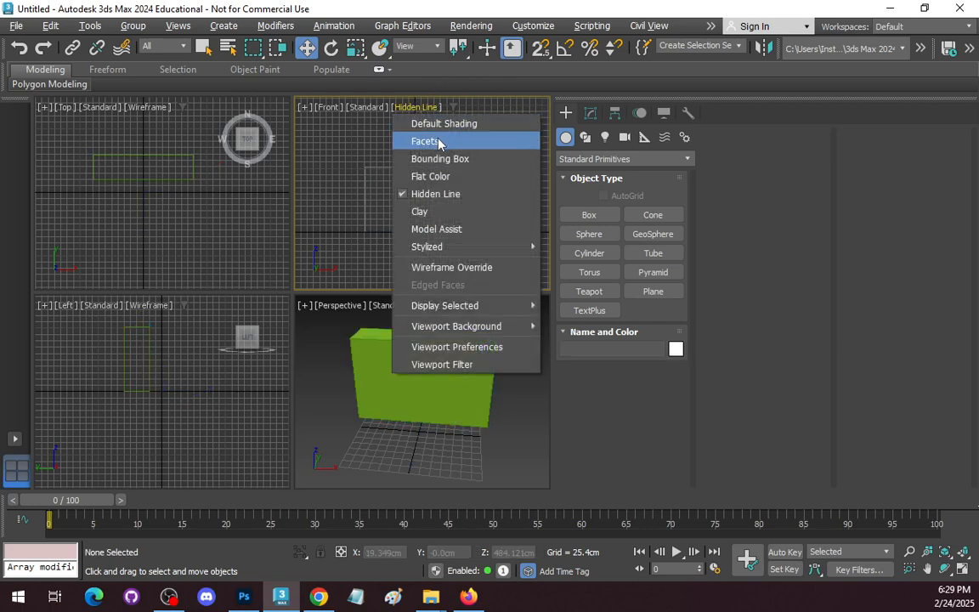
pyautogui.click(437, 124)
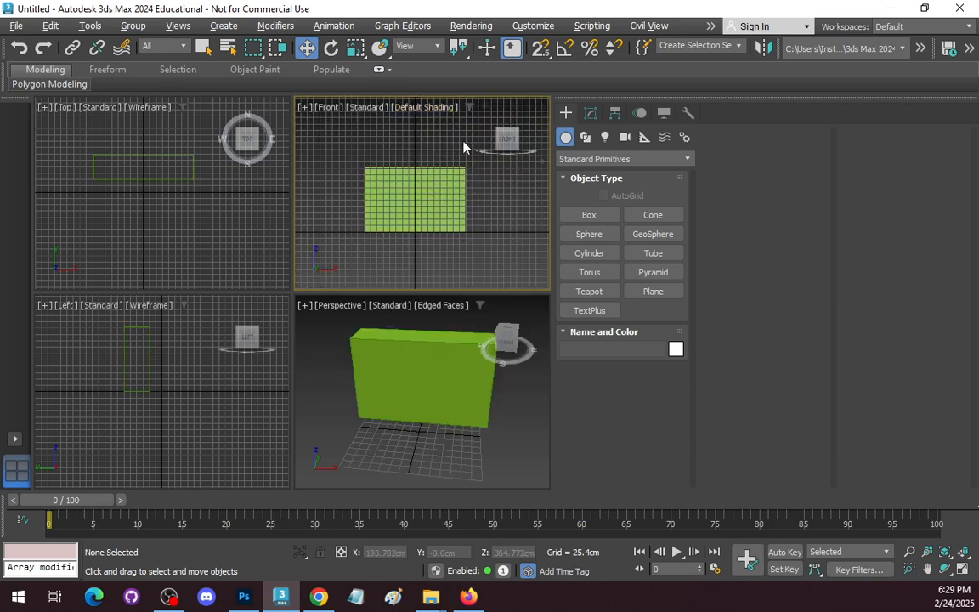
pyautogui.moveTo(456, 267)
pyautogui.mouseDown(button='middle')
pyautogui.moveTo(467, 253)
pyautogui.moveTo(459, 246)
pyautogui.mouseUp(button='middle')
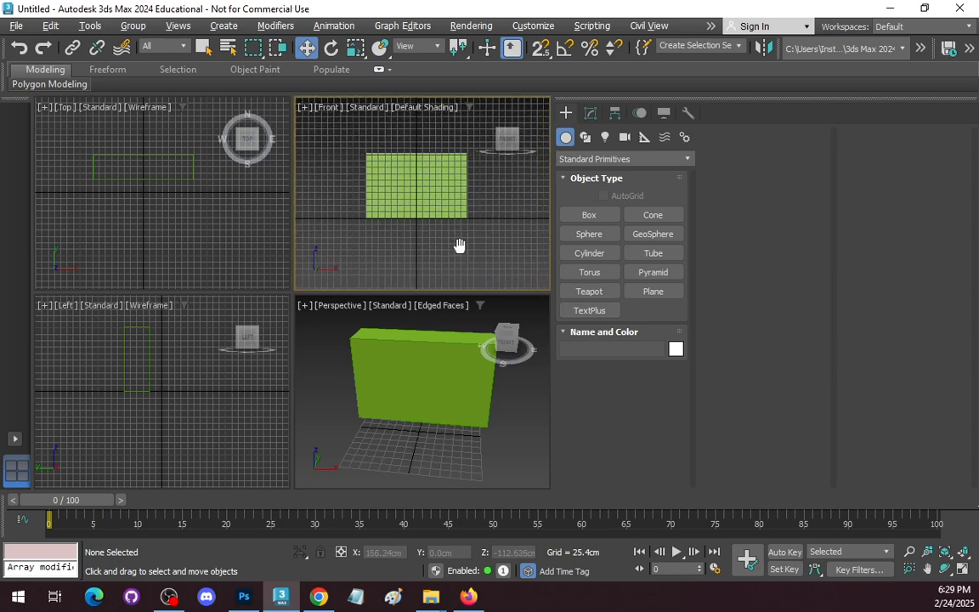
pyautogui.click(438, 107)
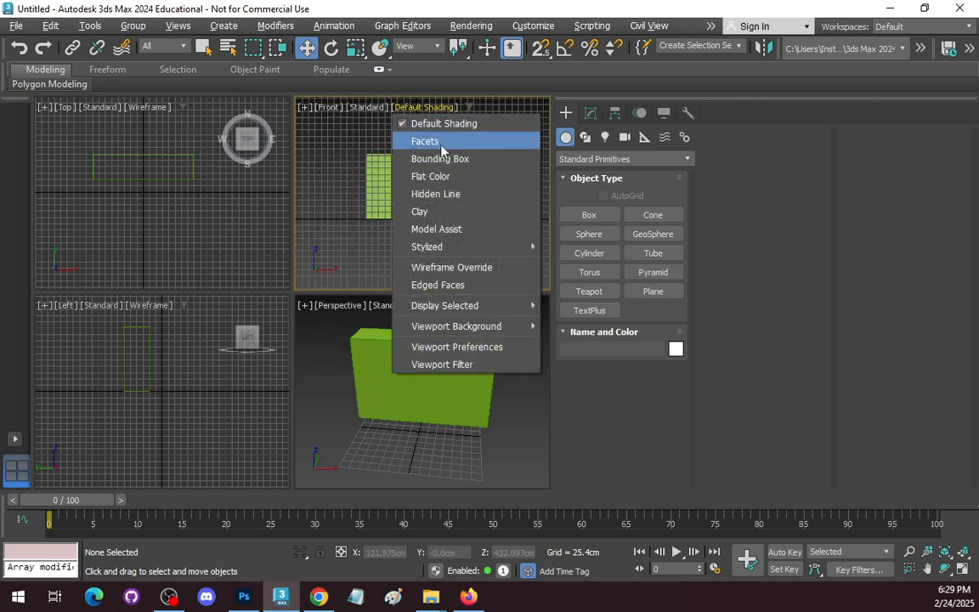
pyautogui.click(481, 268)
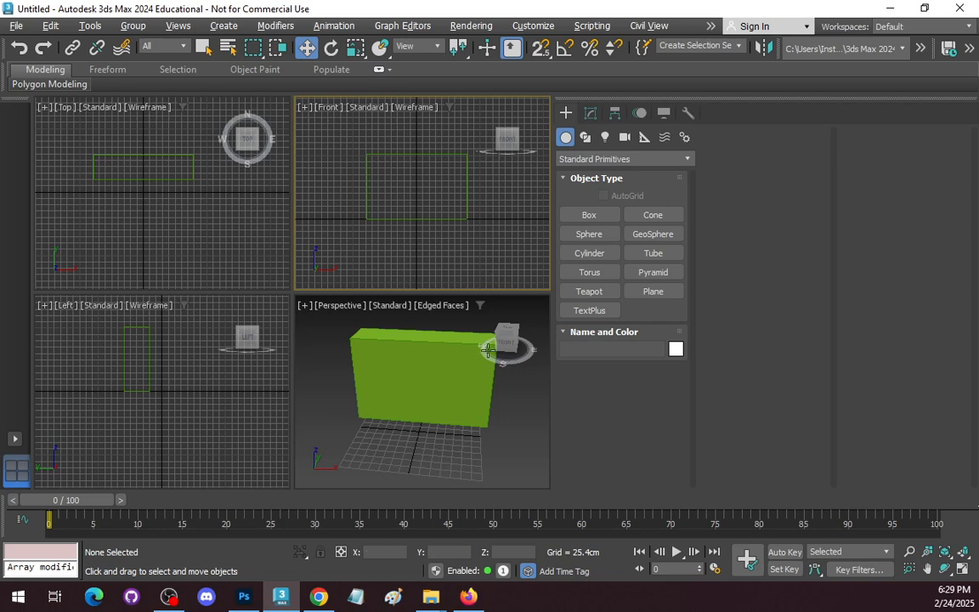
# Select the green box in the Perspective viewport and maximize that viewport.
pyautogui.click(427, 367)
pyautogui.hotkey('alt', 'w')
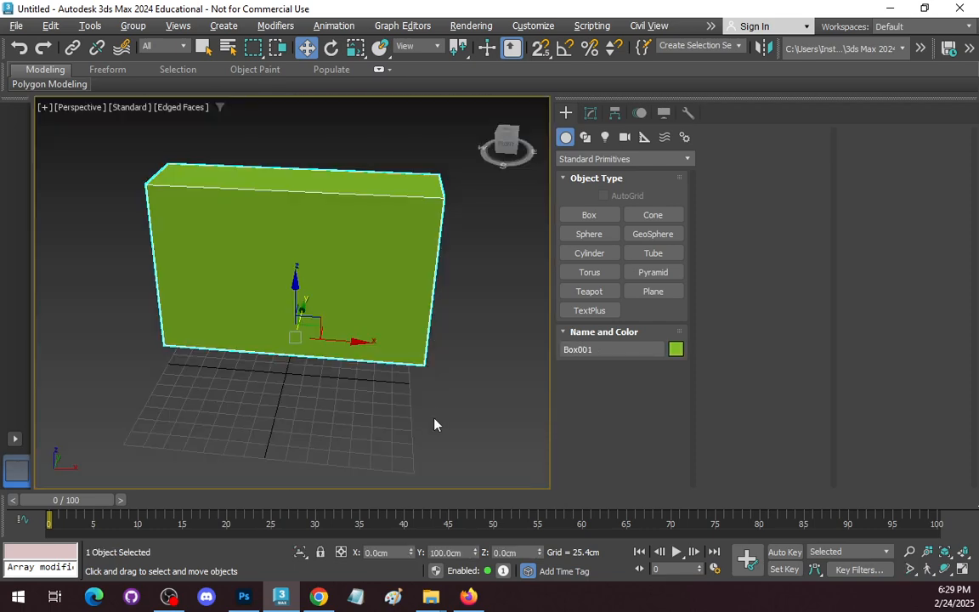
pyautogui.moveTo(380, 226); pyautogui.dragTo(361, 217, button='middle')
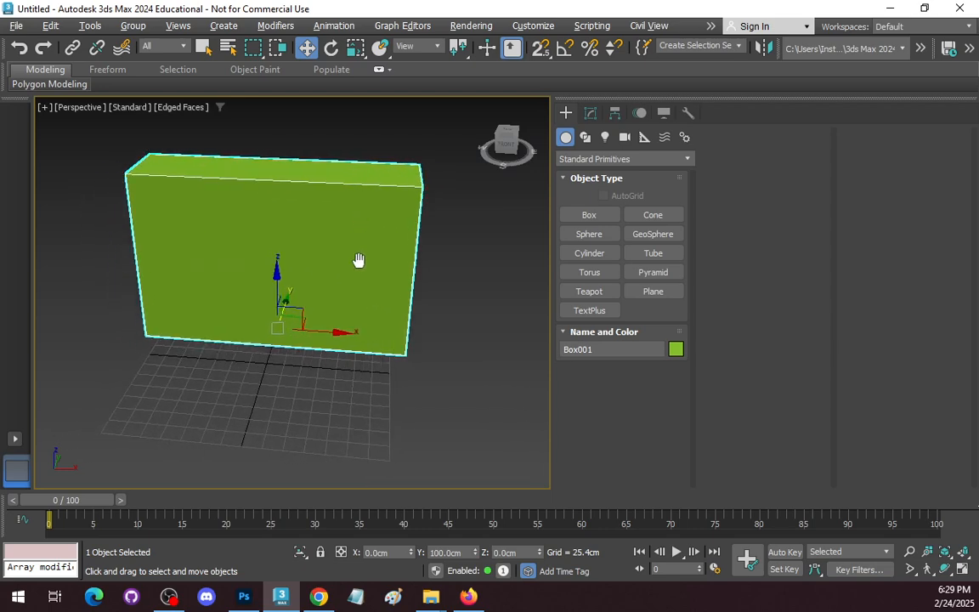
# Open the Material Editor in compact mode and place its window clear of the box.
pyautogui.press('m')
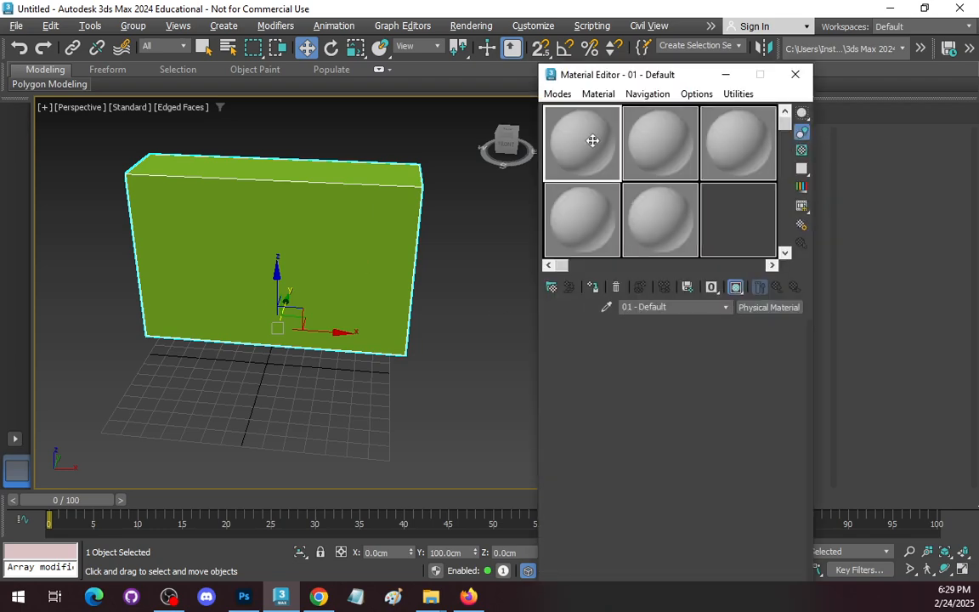
pyautogui.moveTo(571, 73)
pyautogui.mouseDown()
pyautogui.moveTo(576, 55)
pyautogui.moveTo(567, 52)
pyautogui.mouseUp()
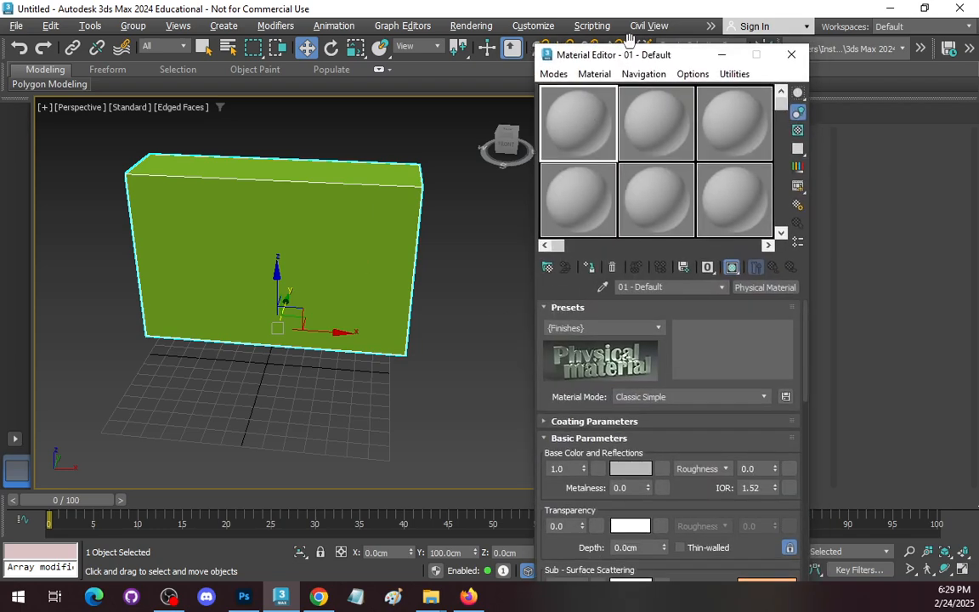
pyautogui.moveTo(704, 48); pyautogui.dragTo(691, 11)
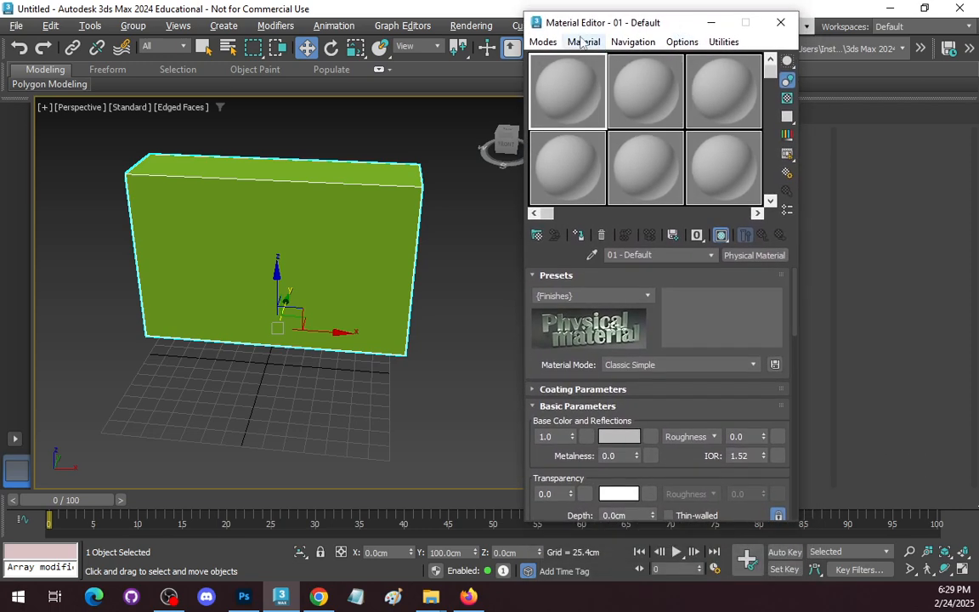
pyautogui.click(542, 41)
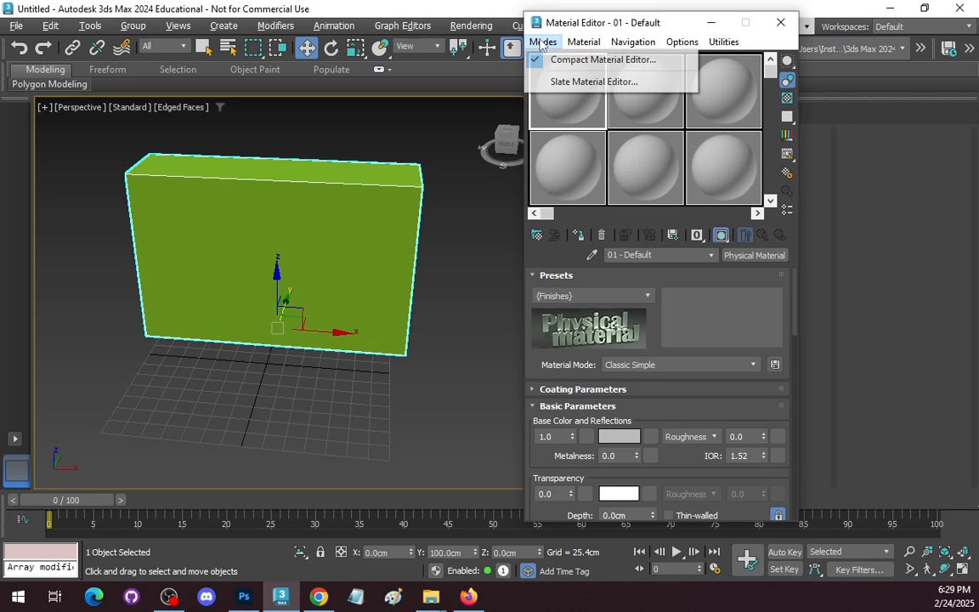
pyautogui.click(613, 61)
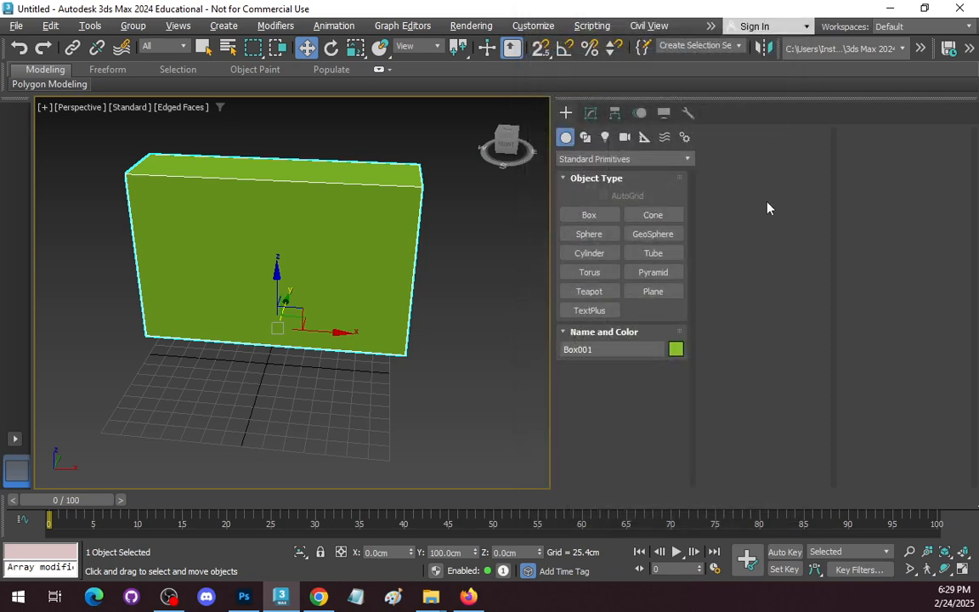
pyautogui.press('m')
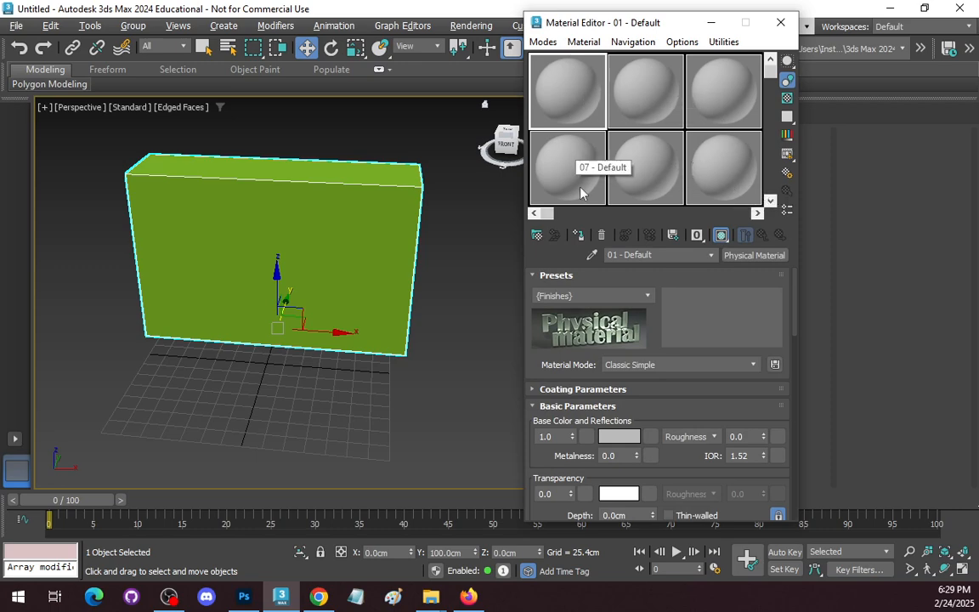
# Change the first sample material to the glTF Material type and name it ReferenceImage-Clock.
pyautogui.click(761, 258)
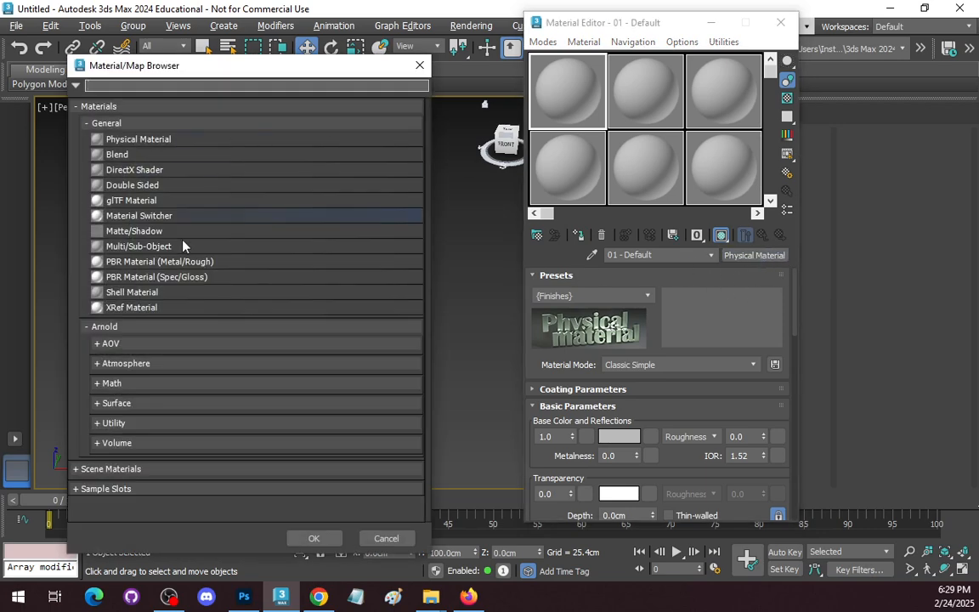
pyautogui.click(144, 204)
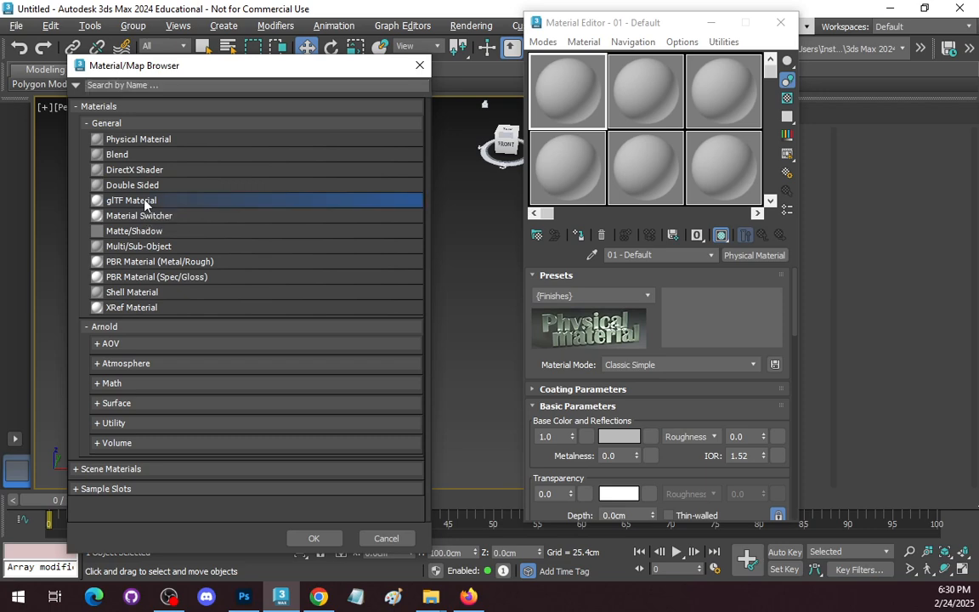
pyautogui.doubleClick(144, 204)
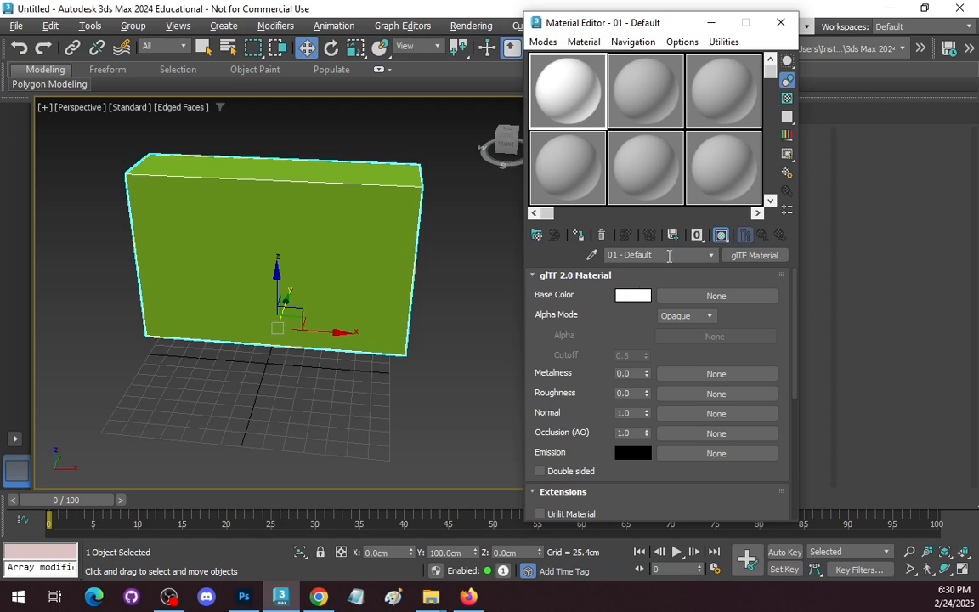
pyautogui.moveTo(669, 256); pyautogui.dragTo(551, 247)
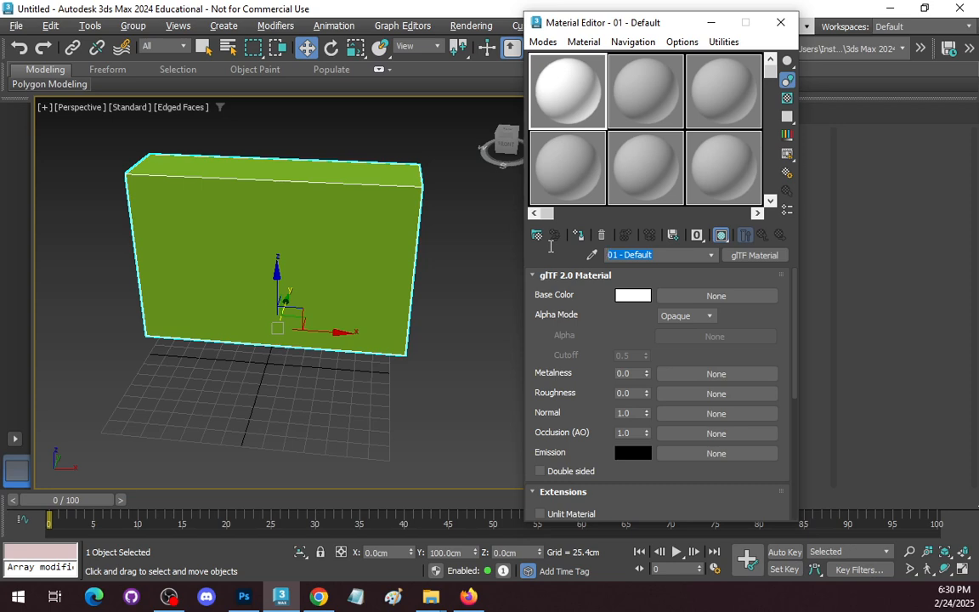
pyautogui.write('ReferenceImage')
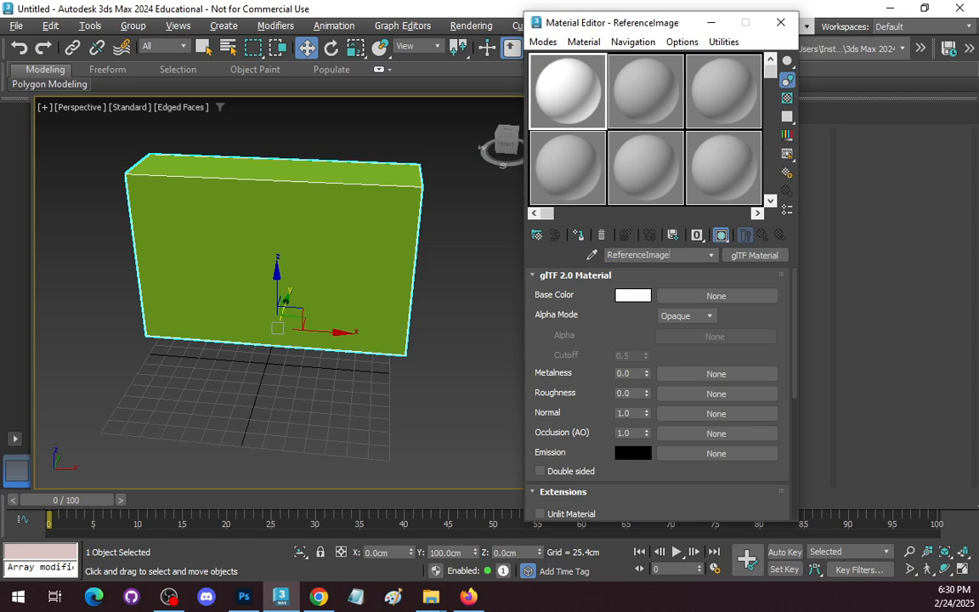
pyautogui.write('-Clock')
# Find the general Bitmap map and assign it to the material's Base Color.
pyautogui.click(736, 296)
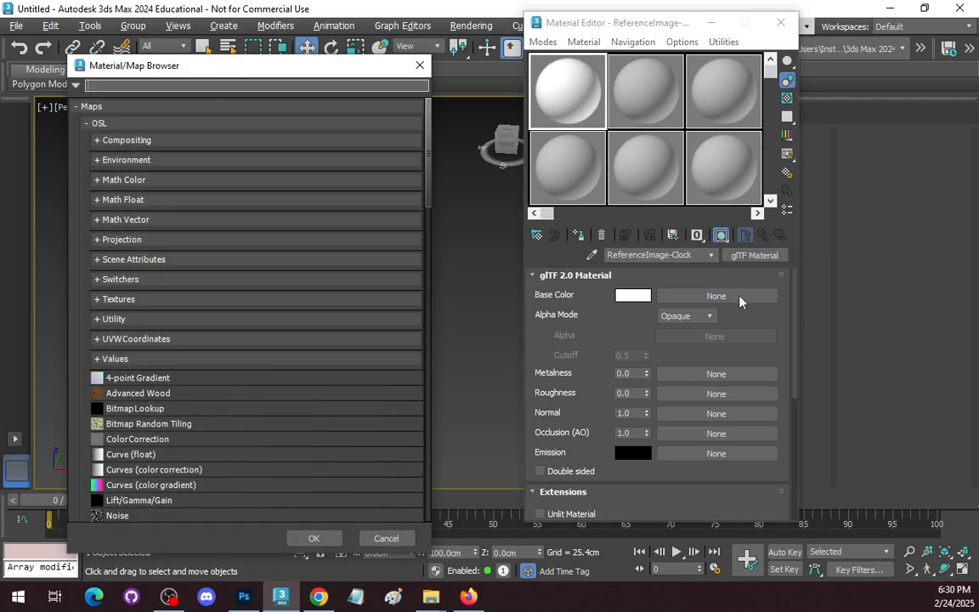
pyautogui.scroll(-3, 164, 330)
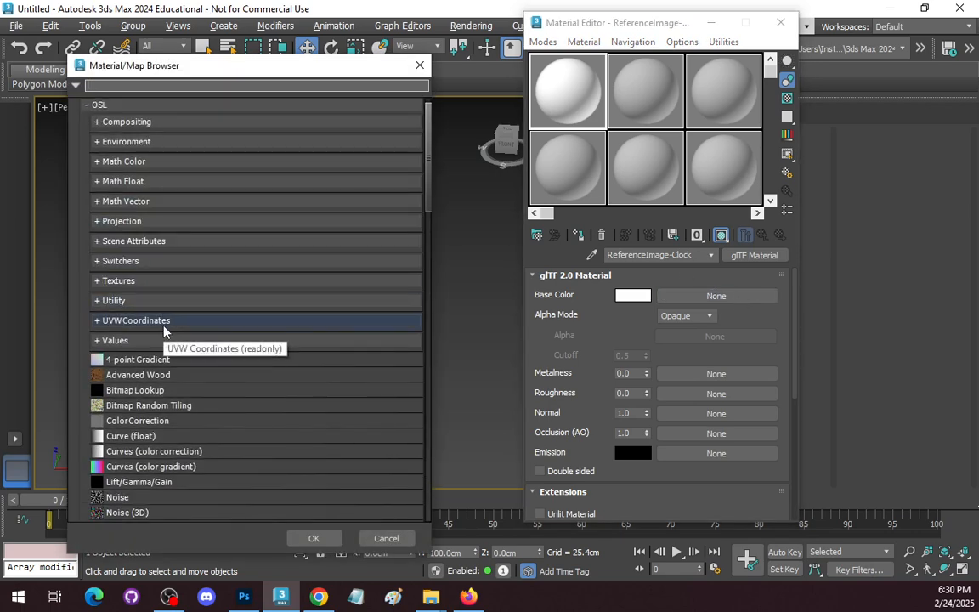
pyautogui.scroll(2, 167, 319)
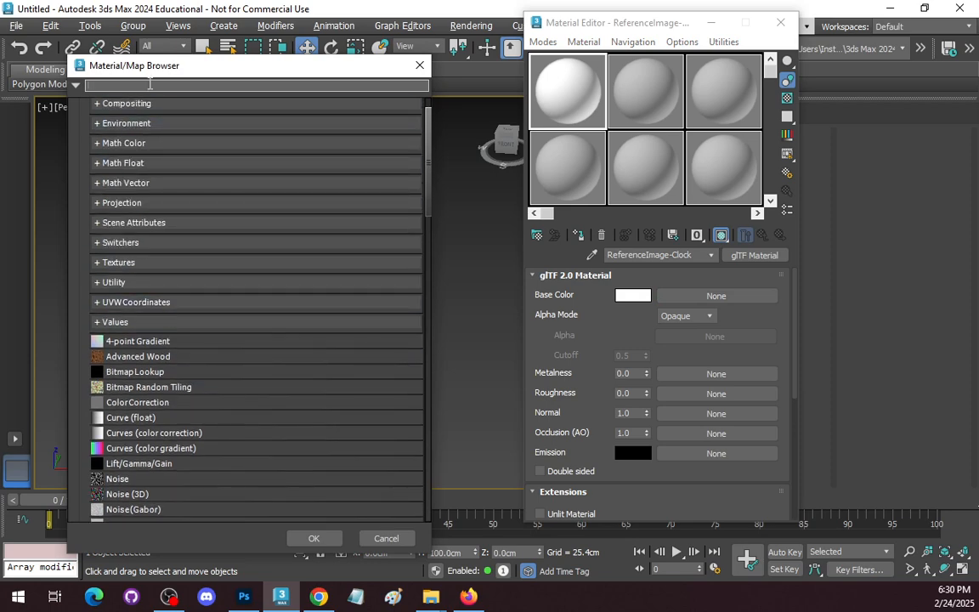
pyautogui.write('bitmap')
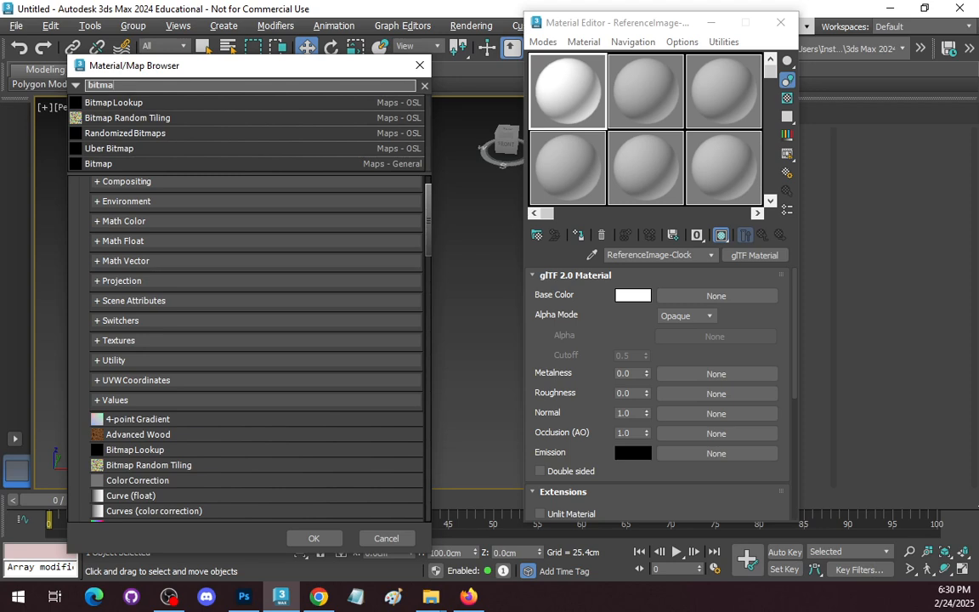
pyautogui.click(378, 164)
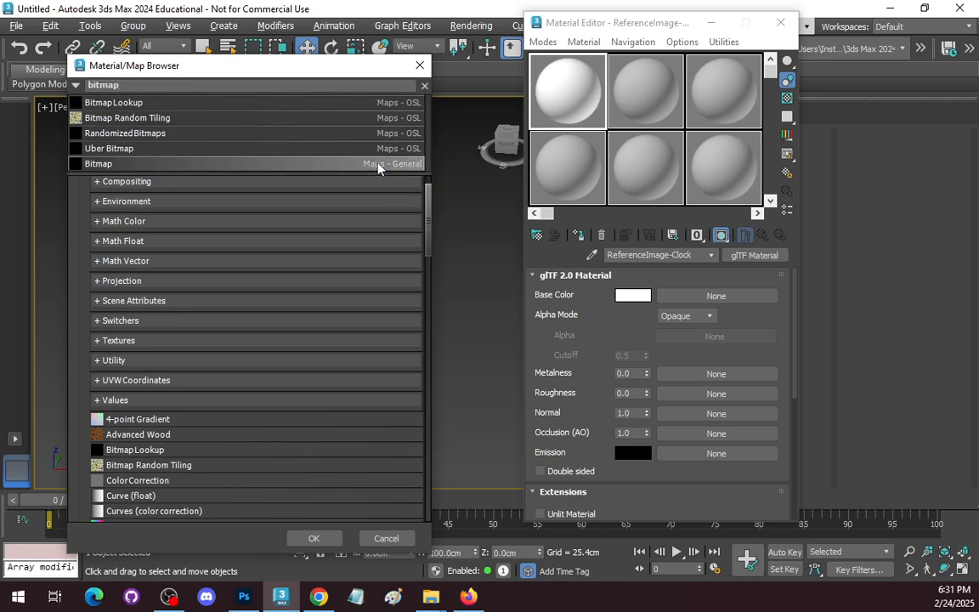
pyautogui.doubleClick(331, 164)
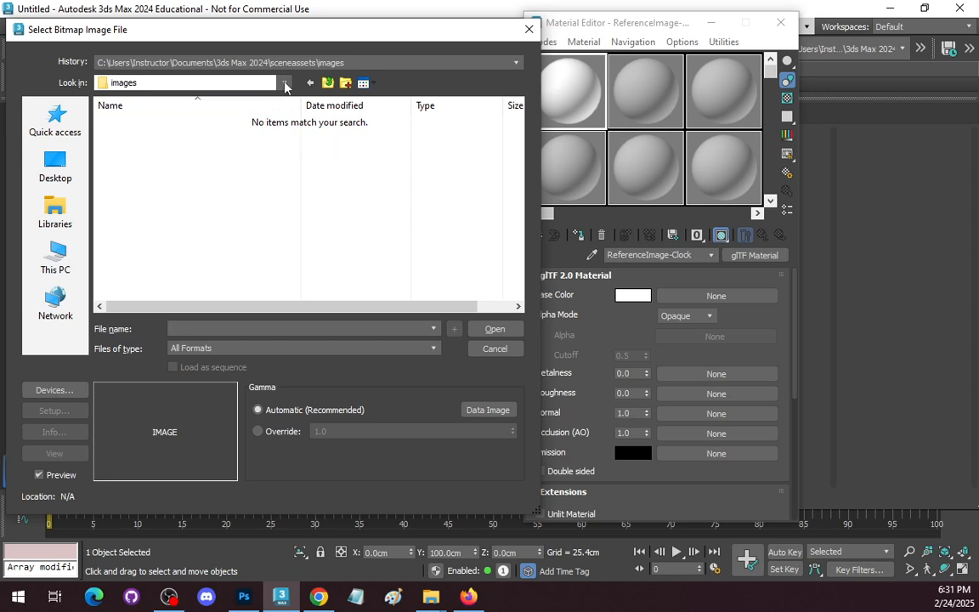
# Load Clock.jpg from the Lab05 folder inside the desktop's Photoshop folder as the bitmap image.
pyautogui.click(56, 167)
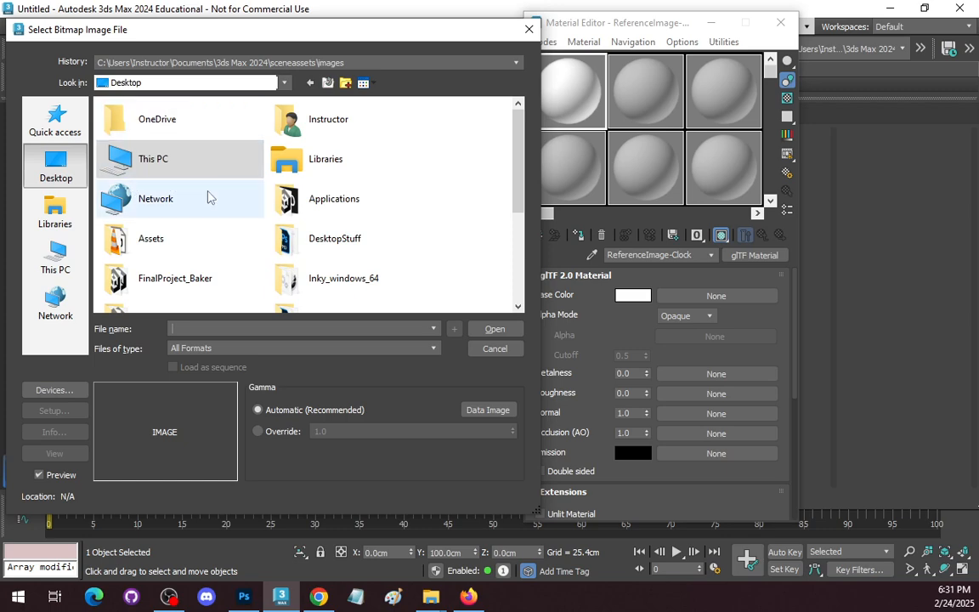
pyautogui.scroll(-3, 204, 194)
pyautogui.scroll(3, 360, 294)
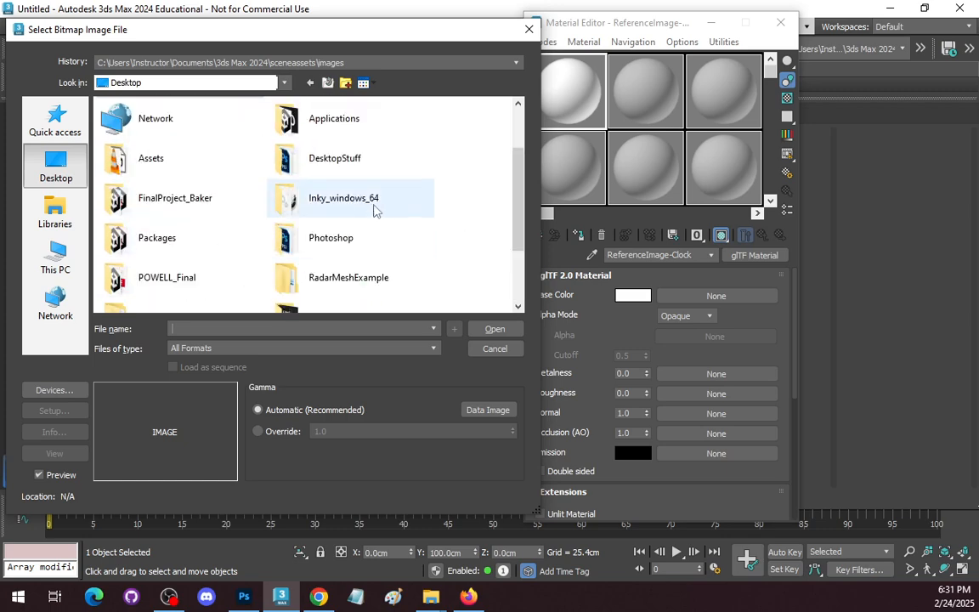
pyautogui.doubleClick(332, 241)
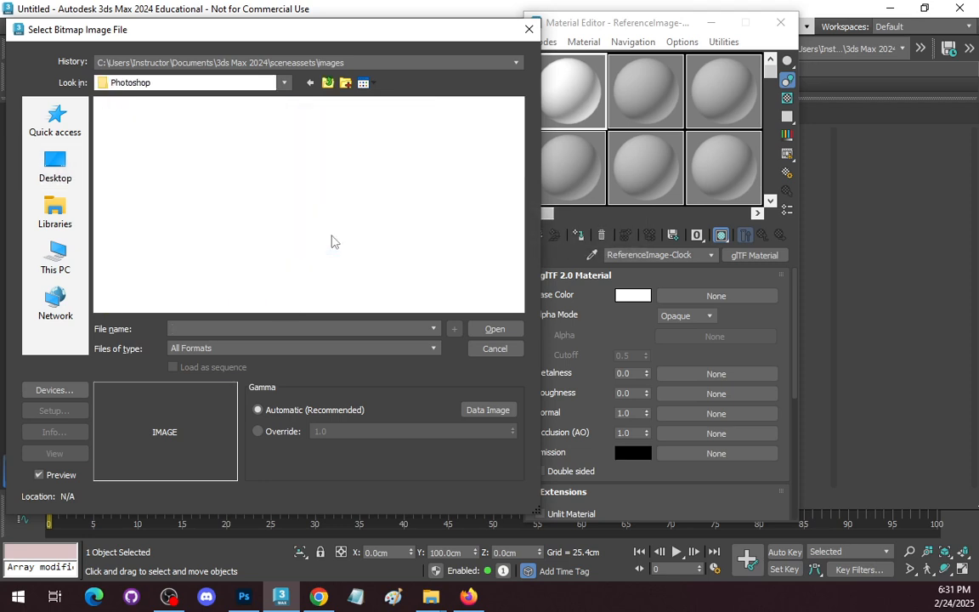
pyautogui.doubleClick(273, 134)
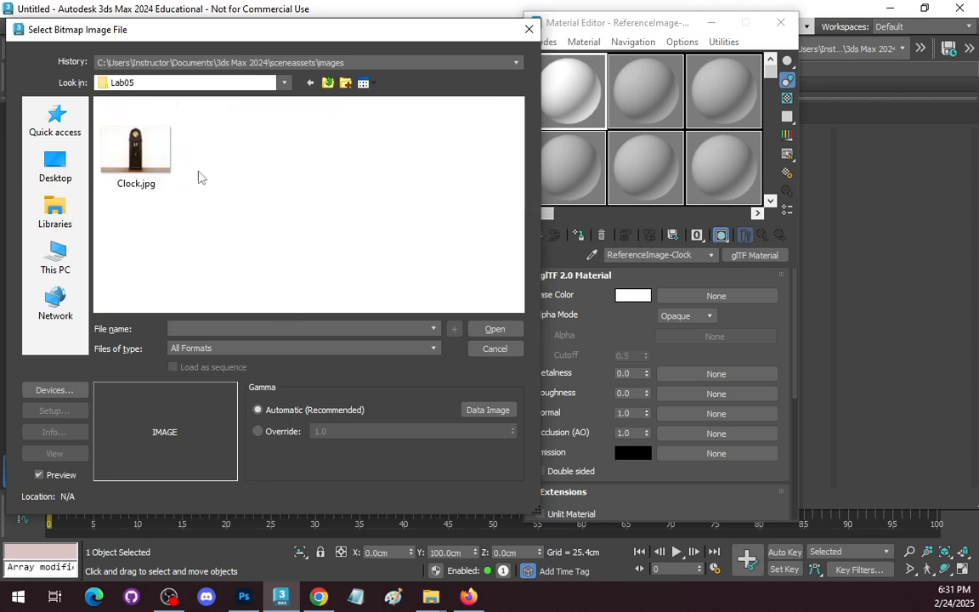
pyautogui.click(134, 144)
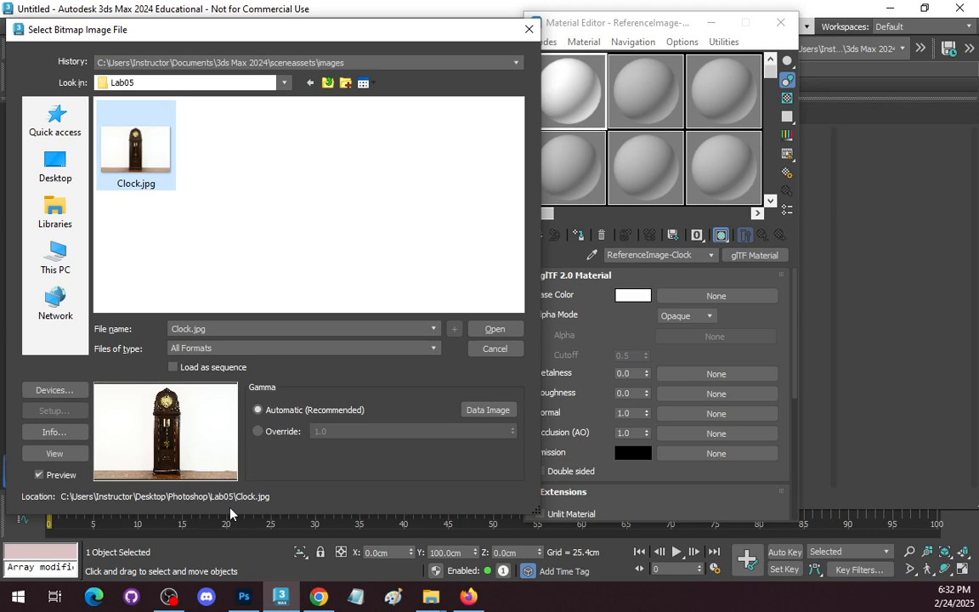
pyautogui.click(493, 329)
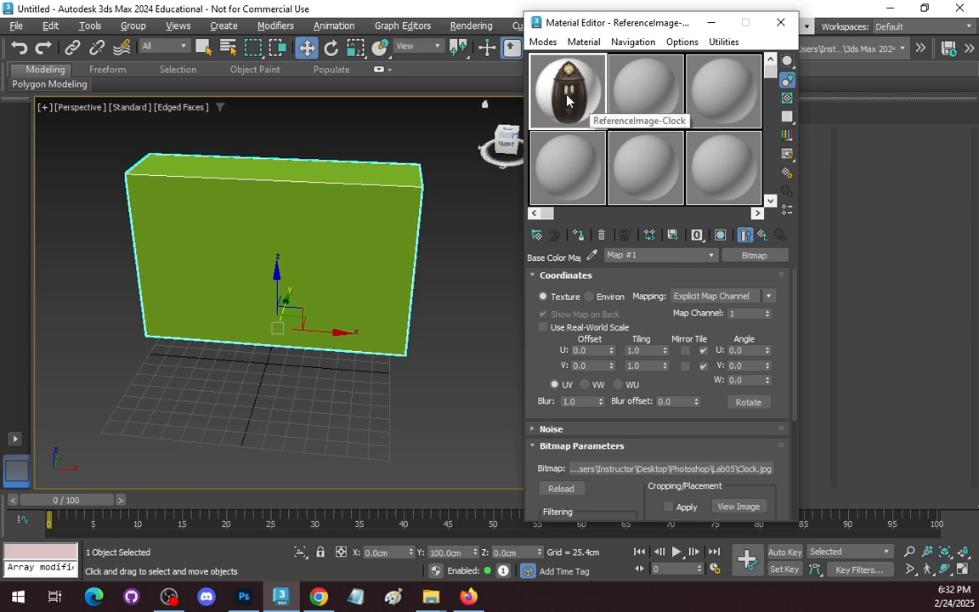
# Return to the parent ReferenceImage-Clock material and apply it to the box.
pyautogui.click(711, 256)
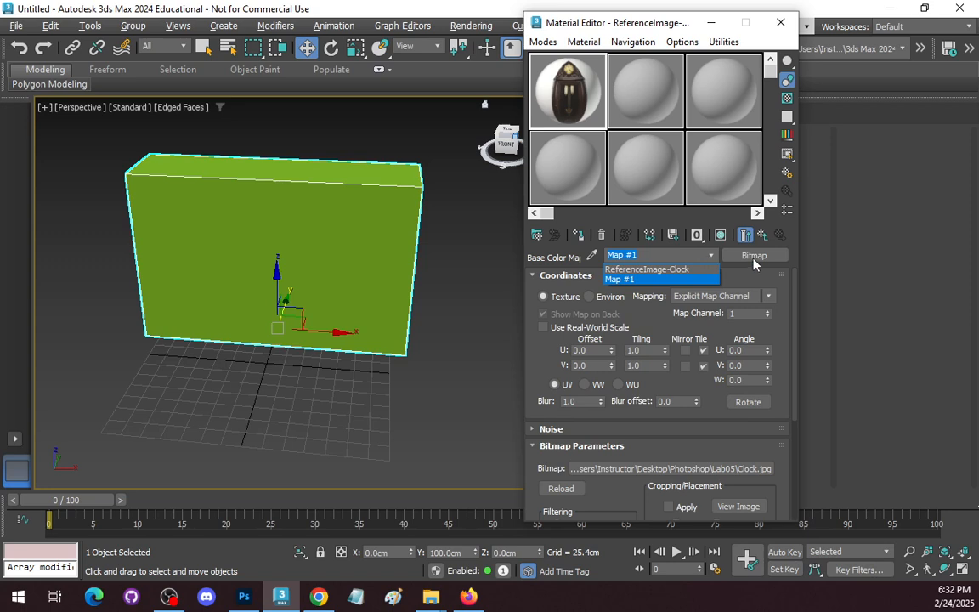
pyautogui.click(659, 270)
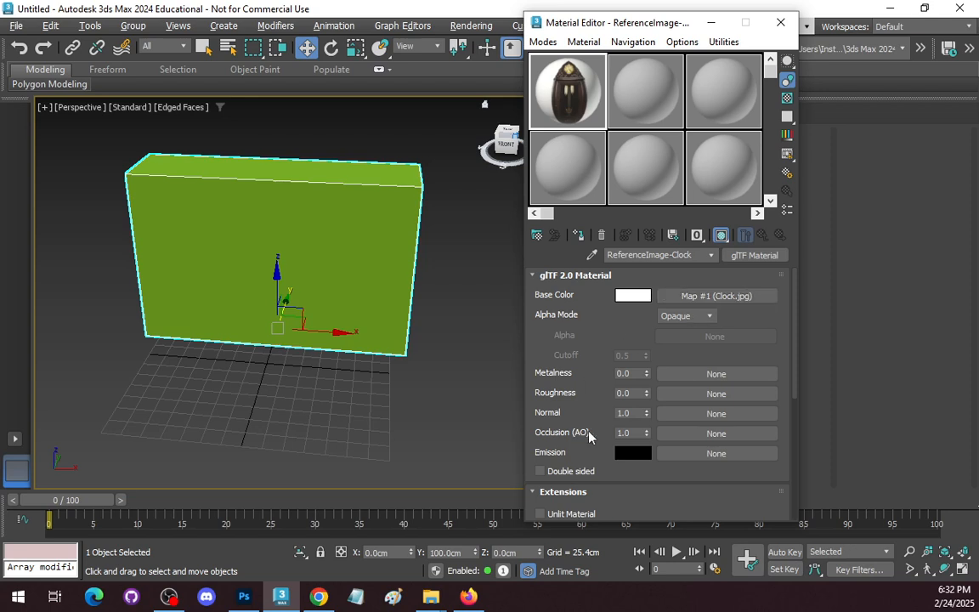
pyautogui.moveTo(569, 95); pyautogui.dragTo(241, 261)
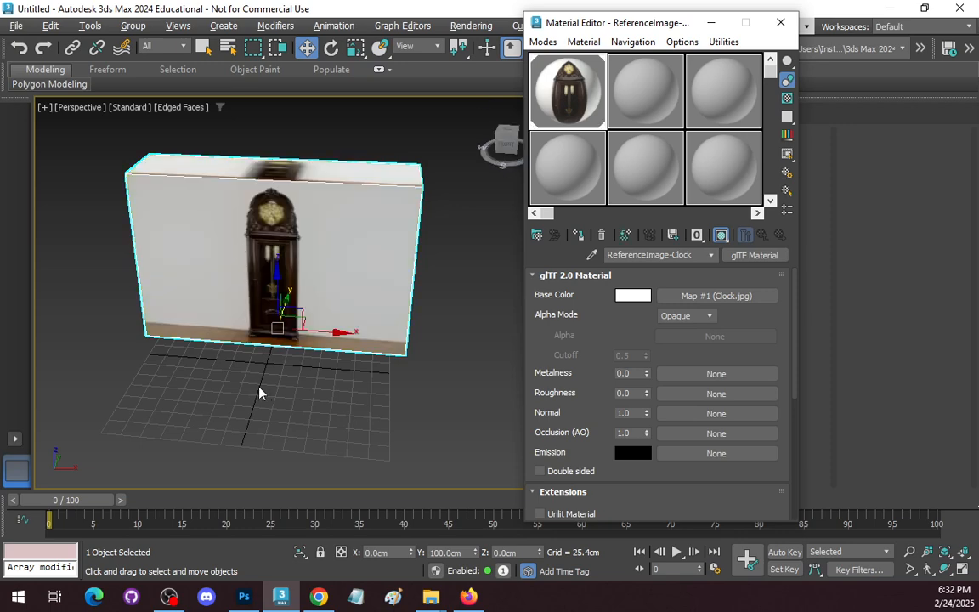
# Turn the material's shaded viewport display off and back on to compare the box with and without the image.
pyautogui.click(721, 235)
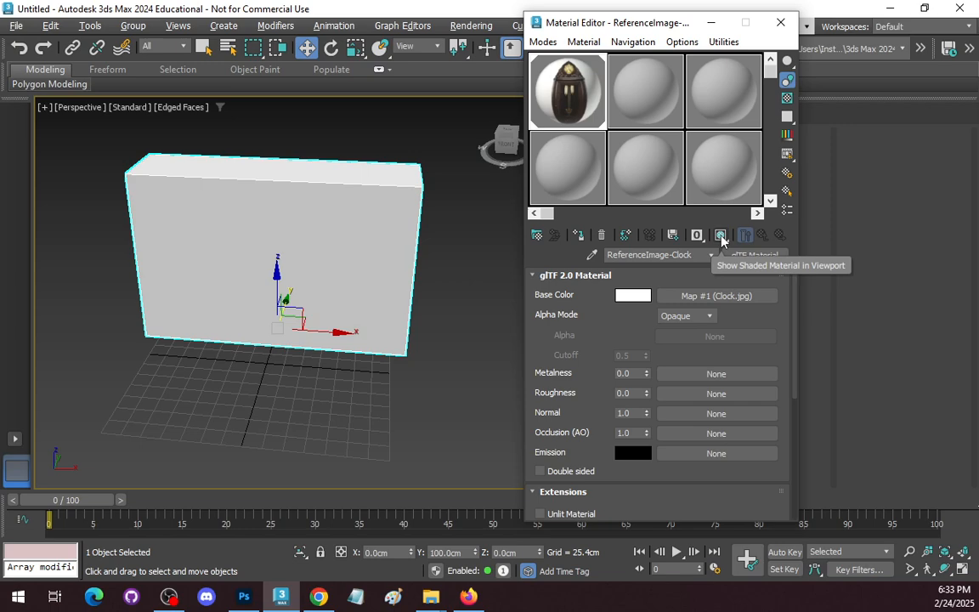
pyautogui.click(721, 236)
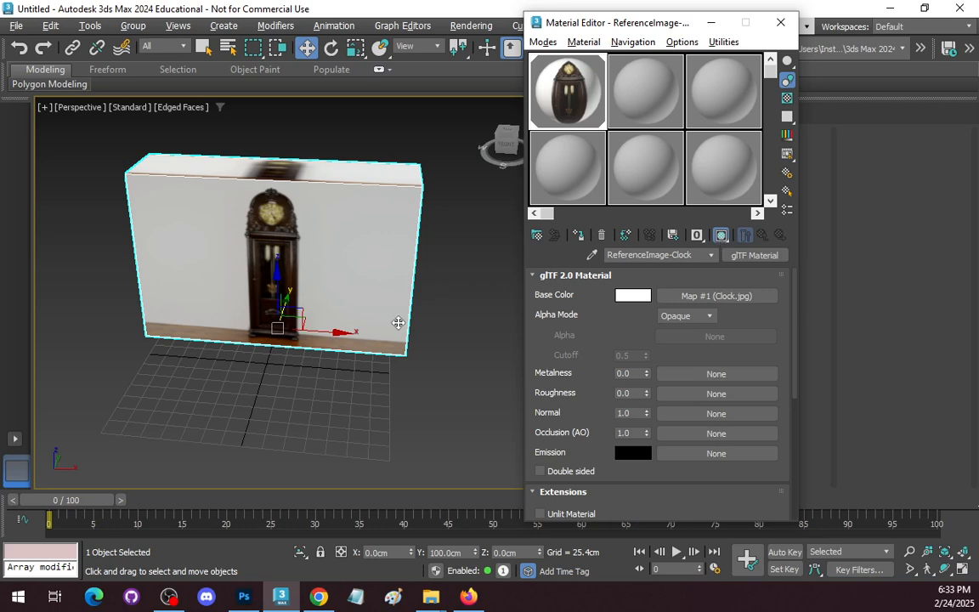
# Switch from the maximized Perspective view to the four-viewport layout and set the Front viewport to Default Shading.
pyautogui.hotkey('alt', 'w')
pyautogui.click(368, 107)
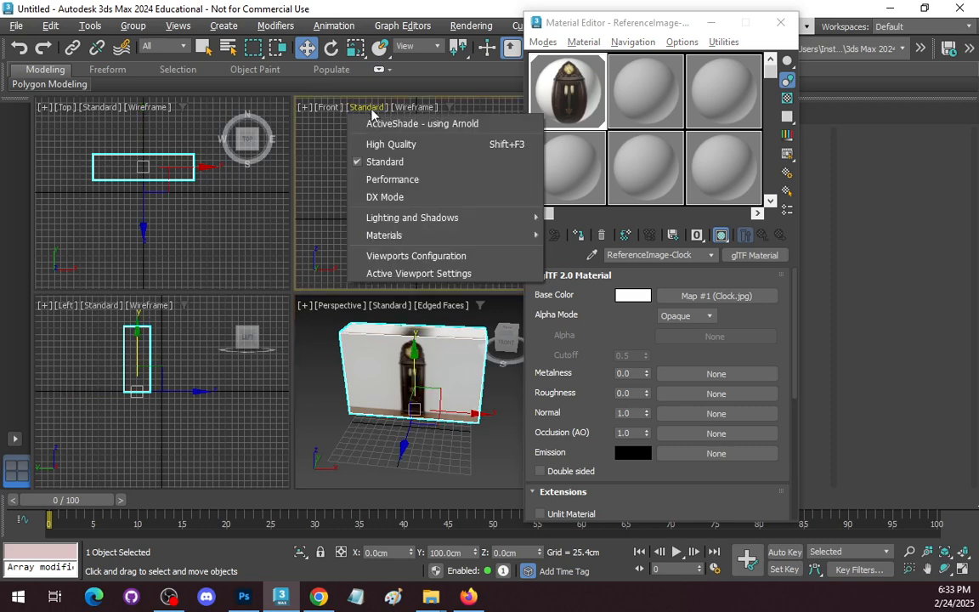
pyautogui.click(357, 109)
pyautogui.click(414, 111)
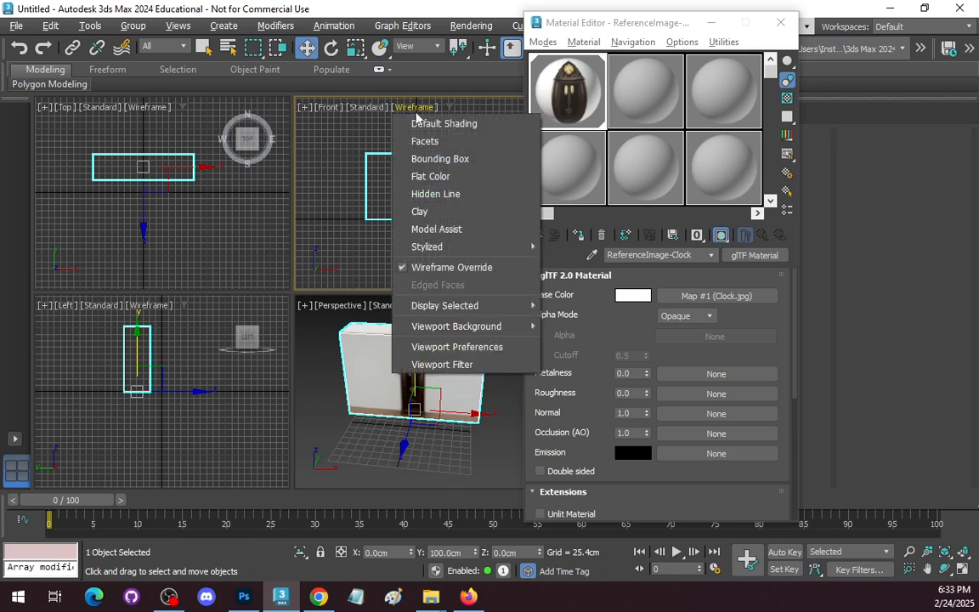
pyautogui.click(418, 123)
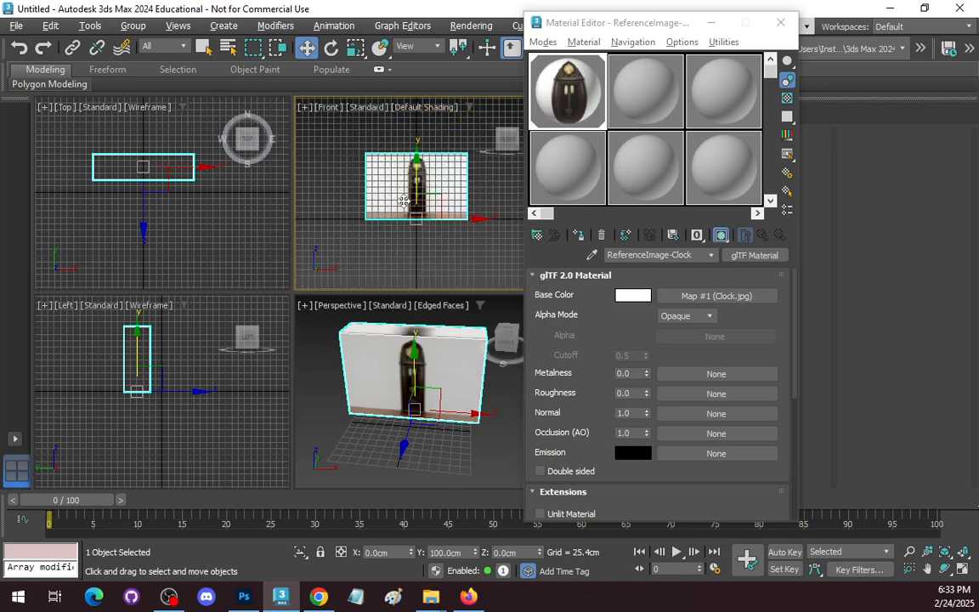
# Examine the clock reference image up close in the Front and Perspective viewports, including the case, base and clock face.
pyautogui.scroll(6, 402, 201)
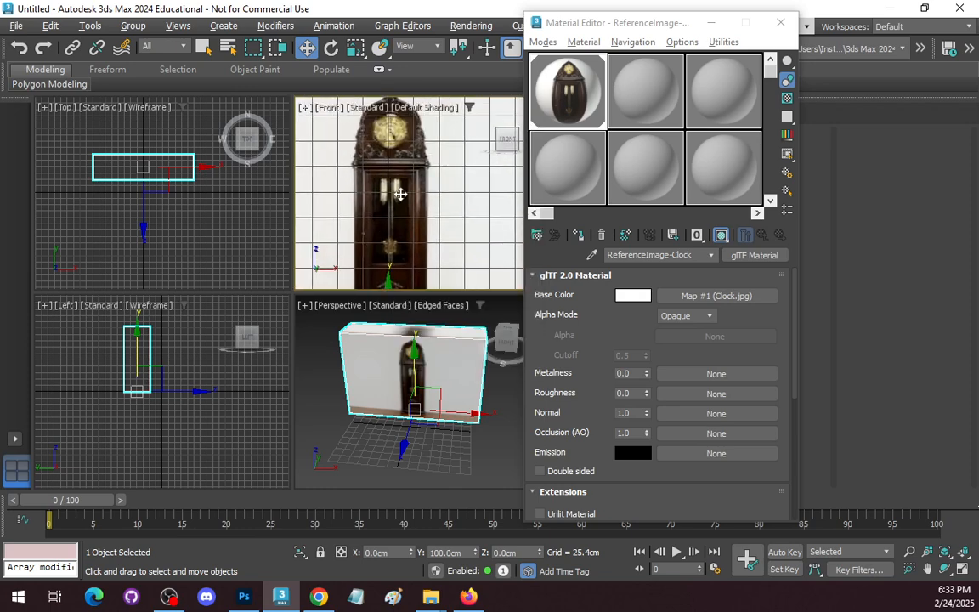
pyautogui.scroll(-5, 400, 194)
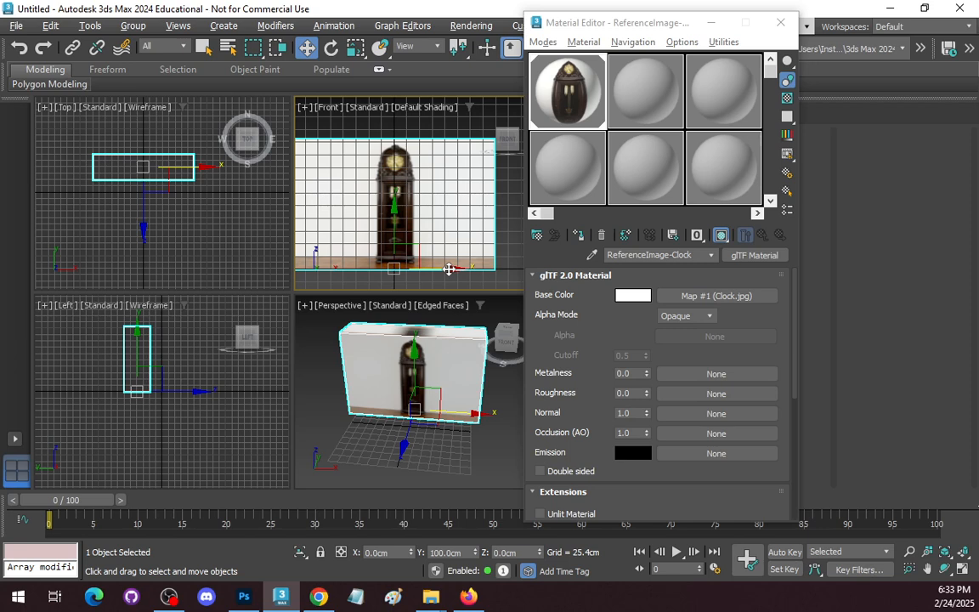
pyautogui.scroll(10, 417, 374)
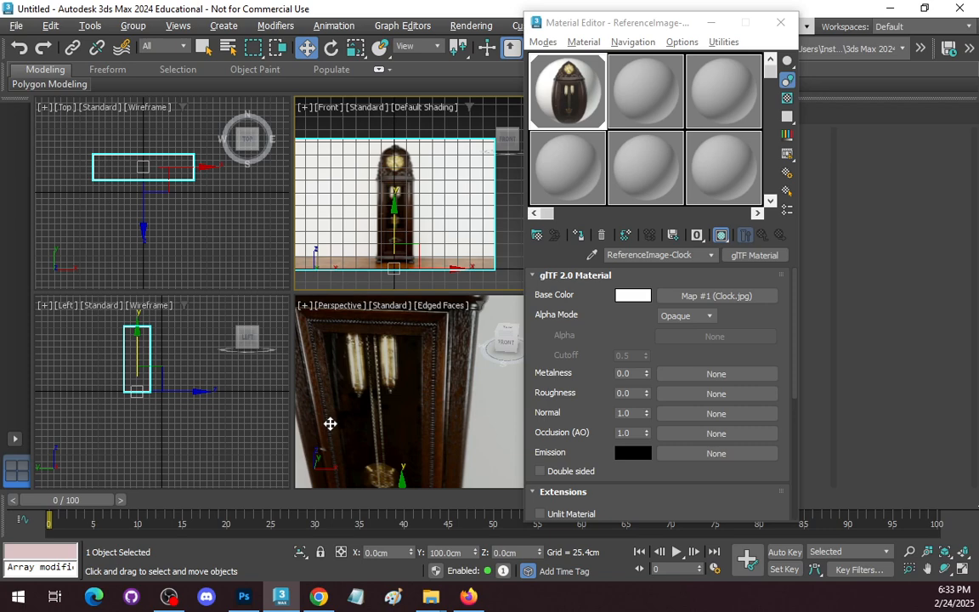
pyautogui.scroll(-3, 331, 386)
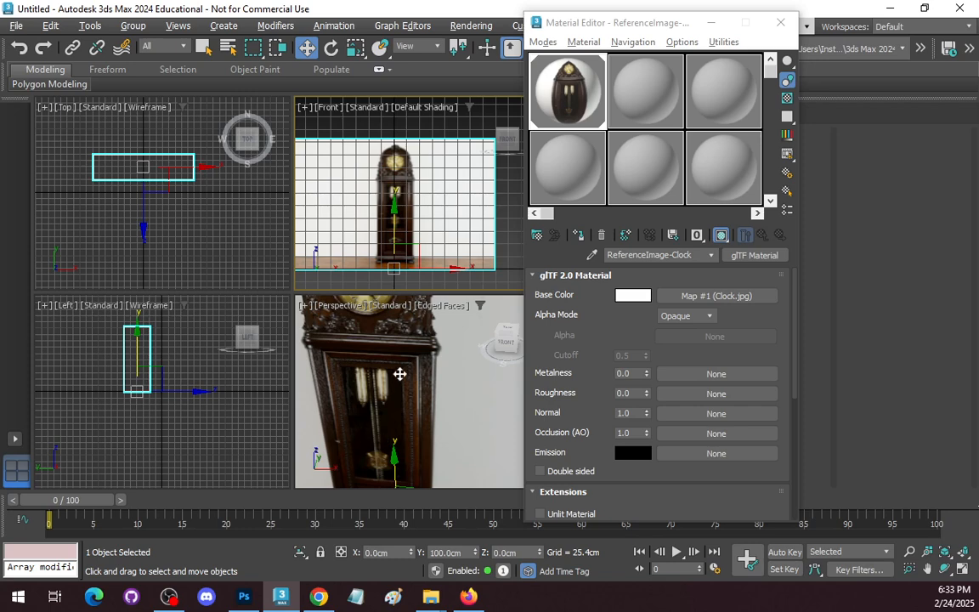
pyautogui.scroll(-1, 379, 472)
pyautogui.scroll(1, 352, 456)
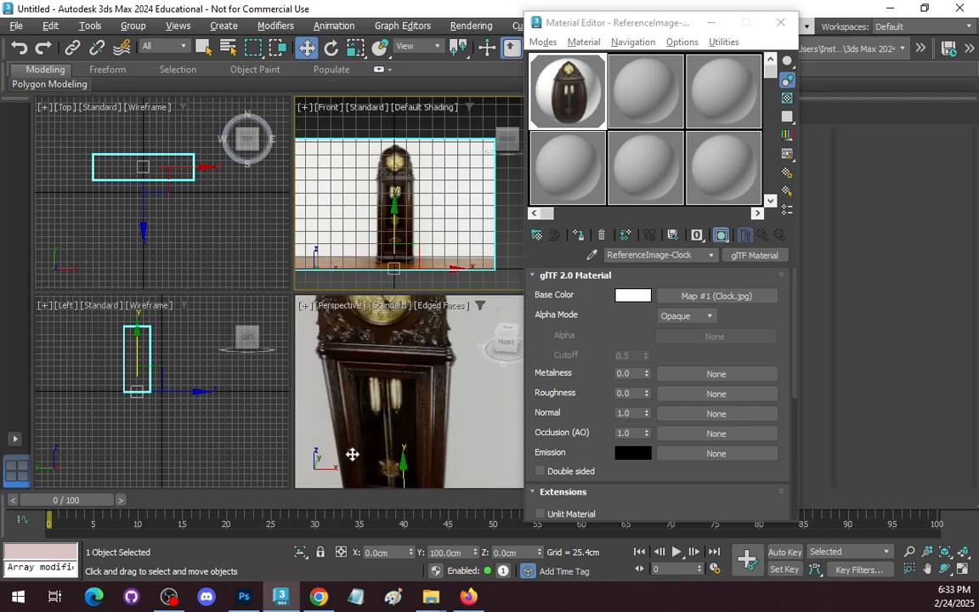
pyautogui.moveTo(361, 436); pyautogui.dragTo(367, 409, button='middle')
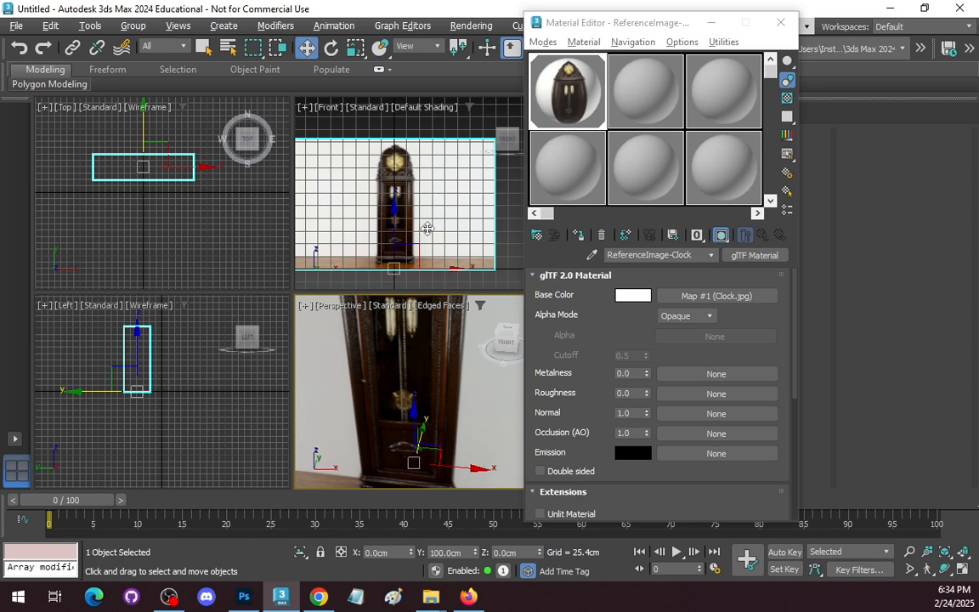
pyautogui.moveTo(413, 327); pyautogui.dragTo(410, 451, button='middle')
pyautogui.scroll(2, 394, 365)
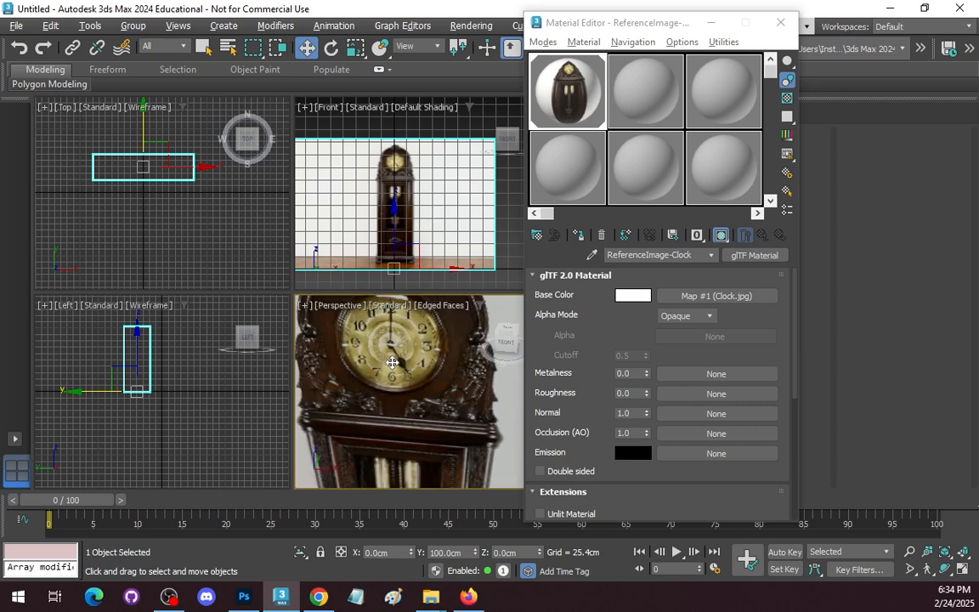